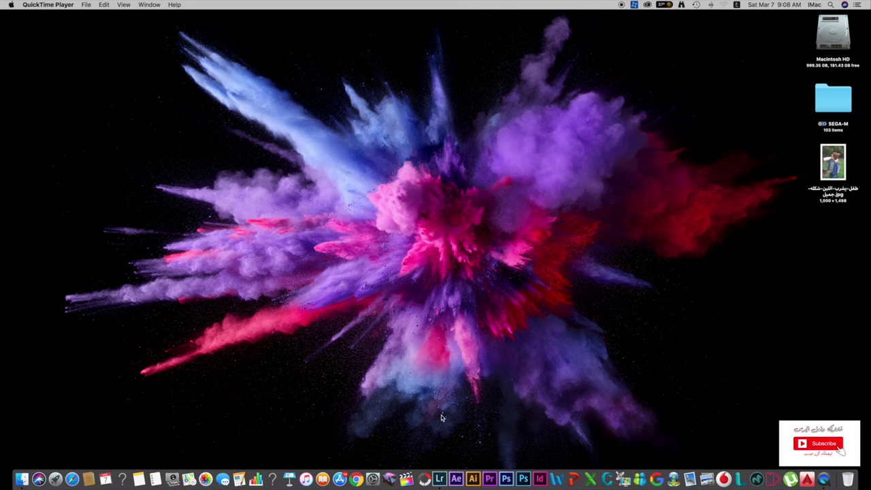
Switch to Lightroom Classic with the photo of the child drinking milk
left_click(443, 480)
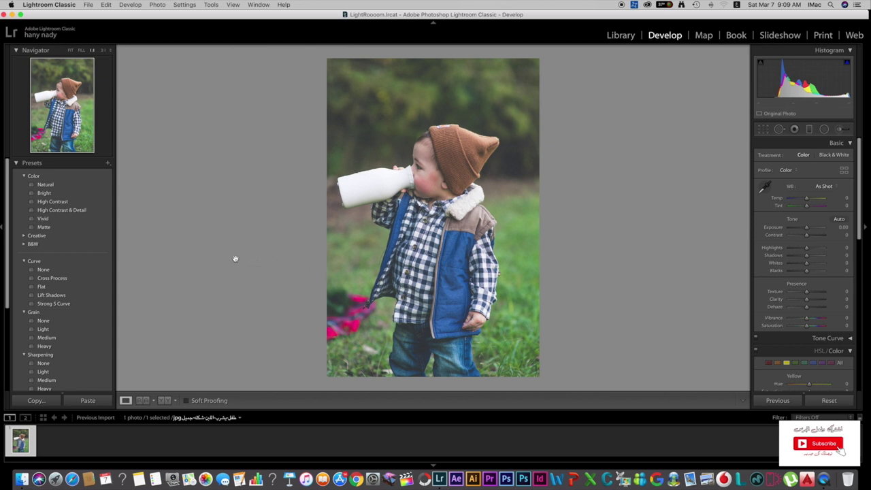
left_click(107, 165)
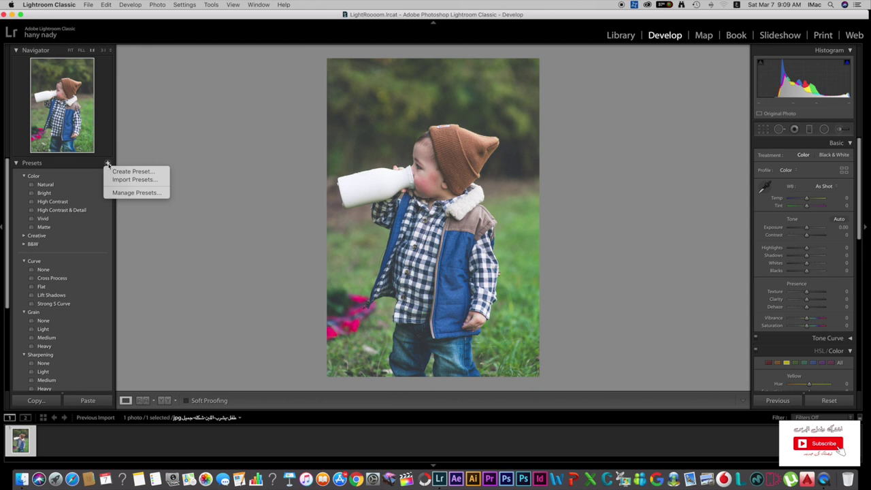
left_click(138, 181)
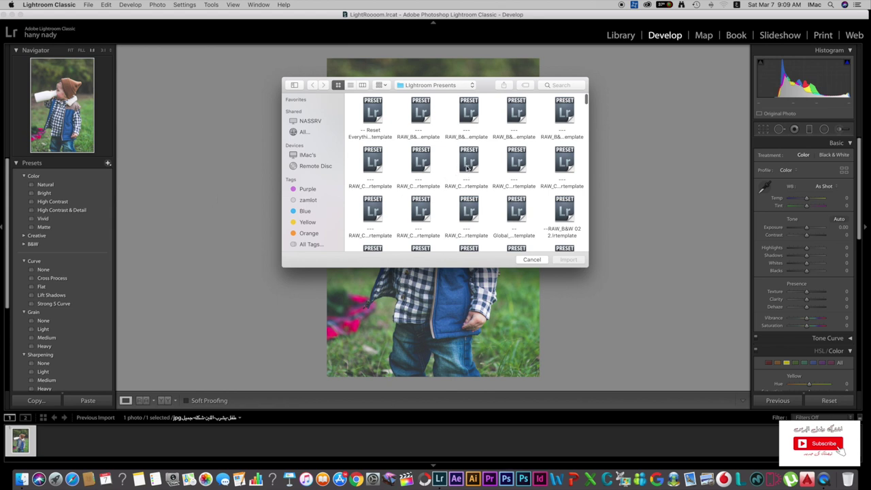
left_click(510, 211)
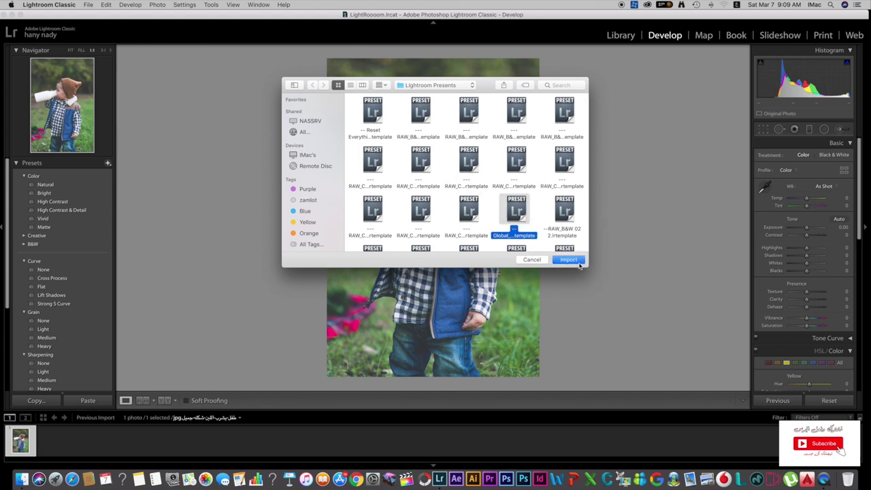
left_click(533, 260)
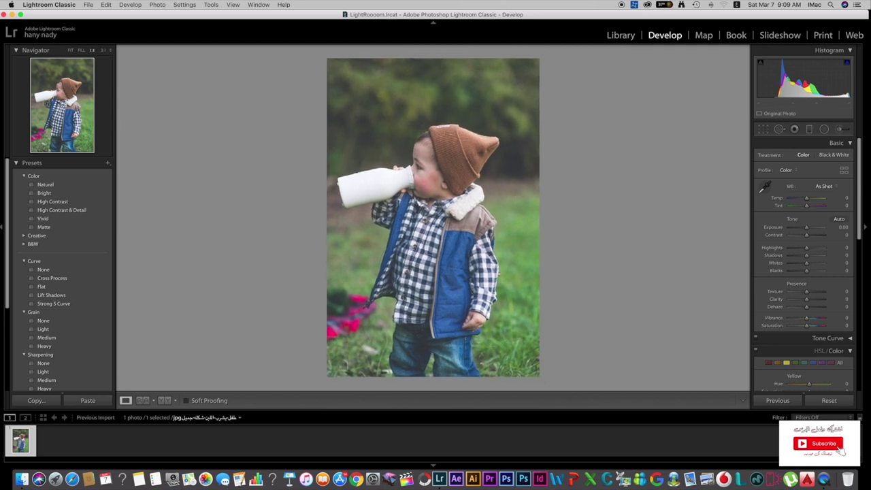
Adjust the photo's basic tone: Exposure +0.55, Highlights −60, Whites −39 and Blacks −49
left_click(360, 149)
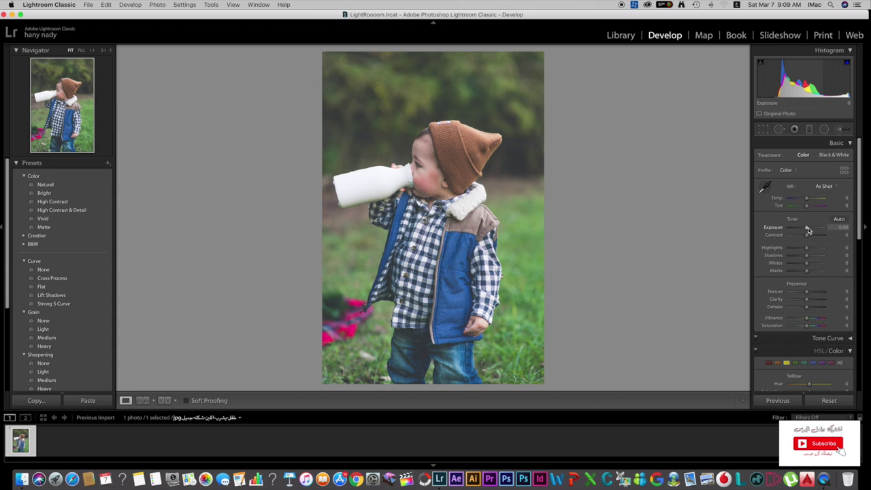
left_click_drag(810, 230, 812, 231)
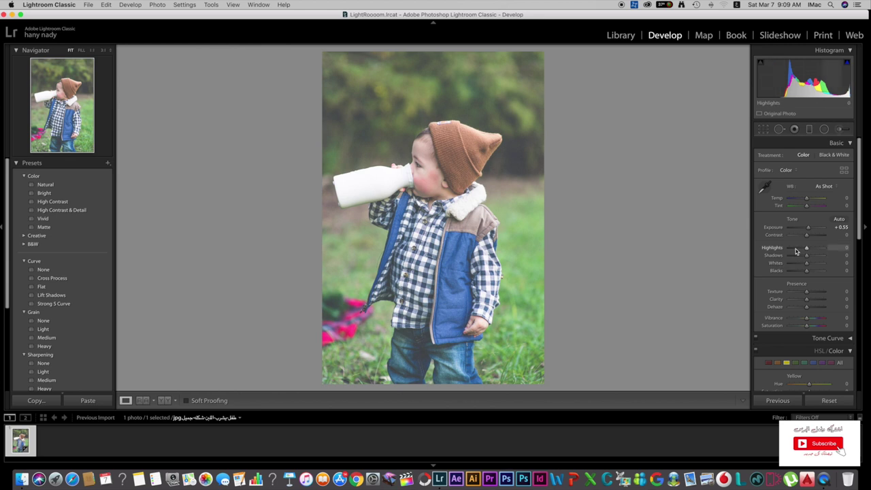
mouse_move(803, 251)
left_mouse_down()
mouse_move(792, 249)
mouse_move(798, 264)
left_mouse_up()
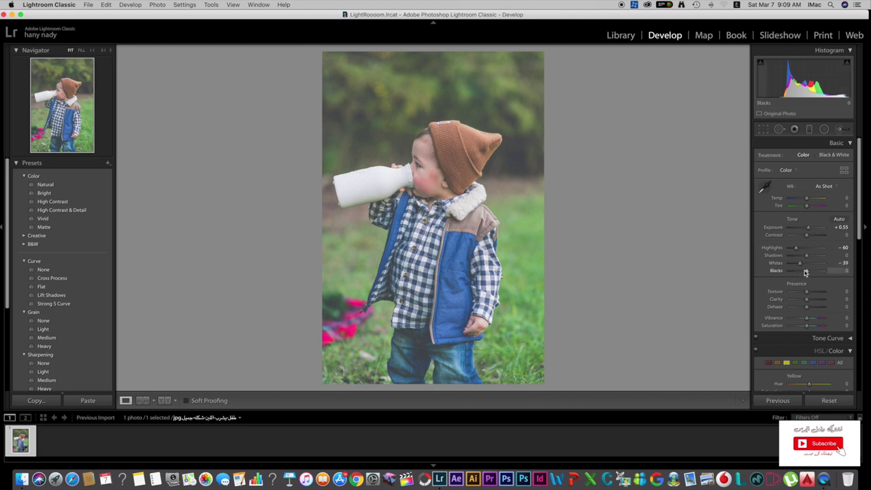
left_click_drag(807, 273, 798, 271)
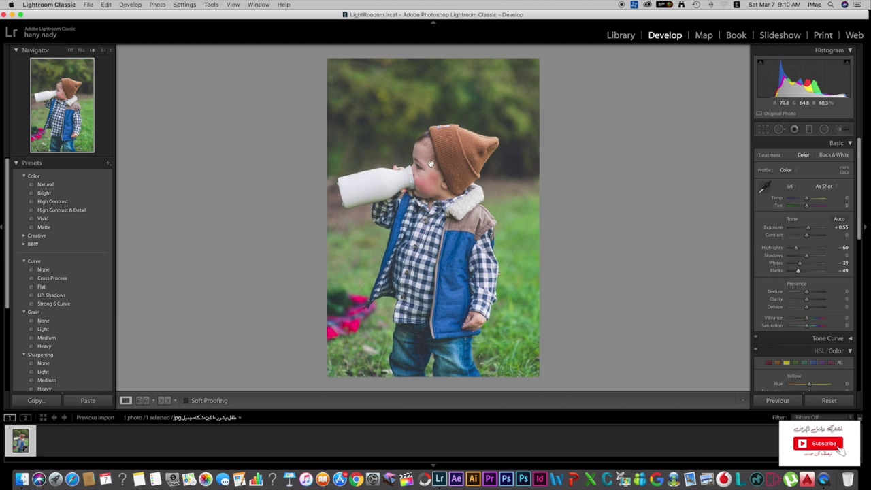
Raise the yellow saturation, and set the green hue to −37 and green saturation to +42
scroll(795, 272, "down", 3)
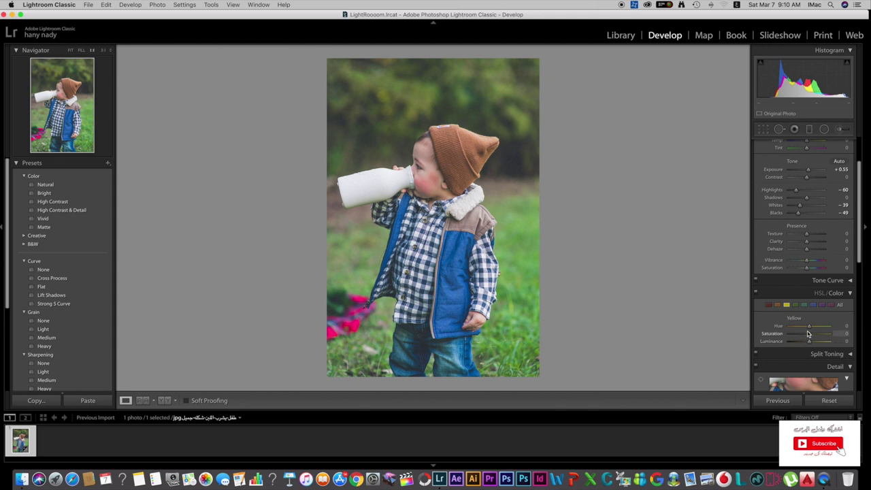
left_click_drag(810, 335, 822, 333)
left_click(797, 305)
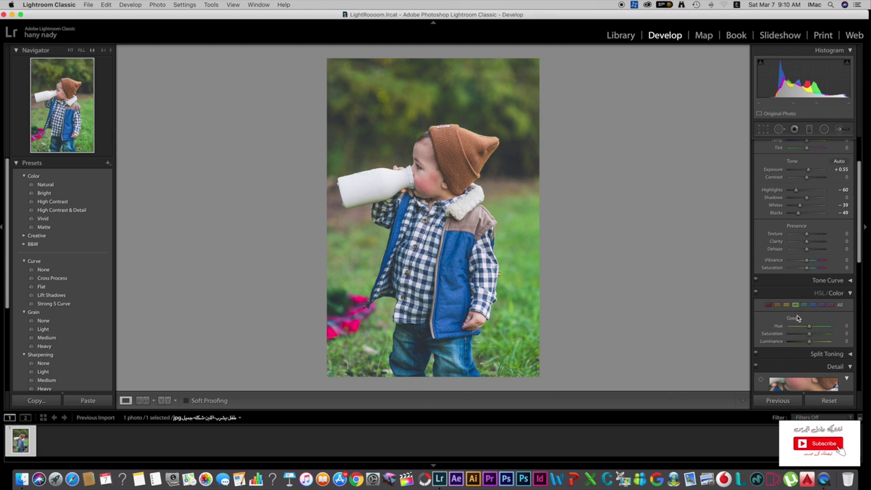
mouse_move(810, 335)
left_mouse_down()
mouse_move(818, 334)
mouse_move(802, 328)
left_mouse_up()
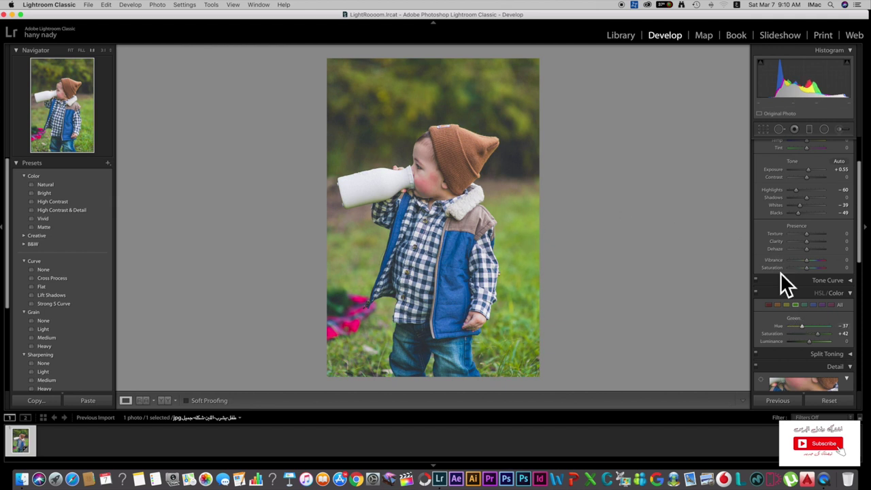
Set the blue color's saturation to +49 and its luminance to −22
left_click(821, 304)
left_click(815, 305)
mouse_move(810, 332)
left_mouse_down()
mouse_move(822, 334)
mouse_move(806, 341)
left_mouse_up()
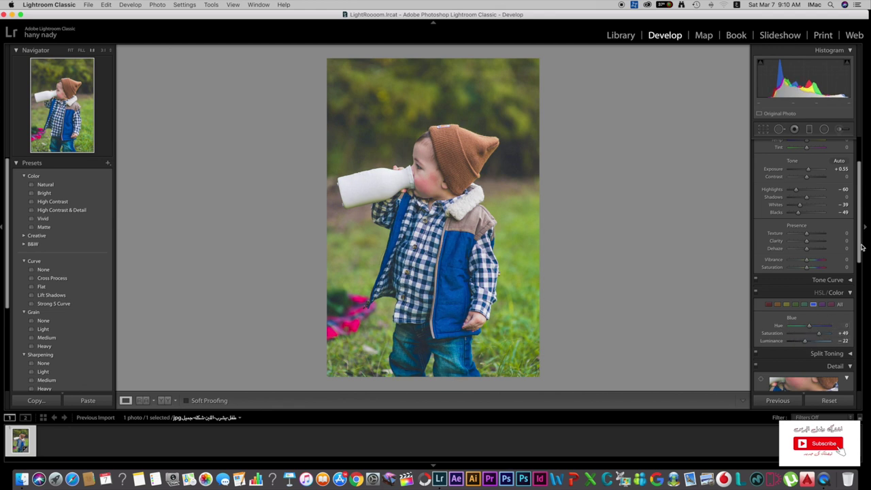
Set the luminance noise reduction to 30
left_click_drag(858, 253, 857, 313)
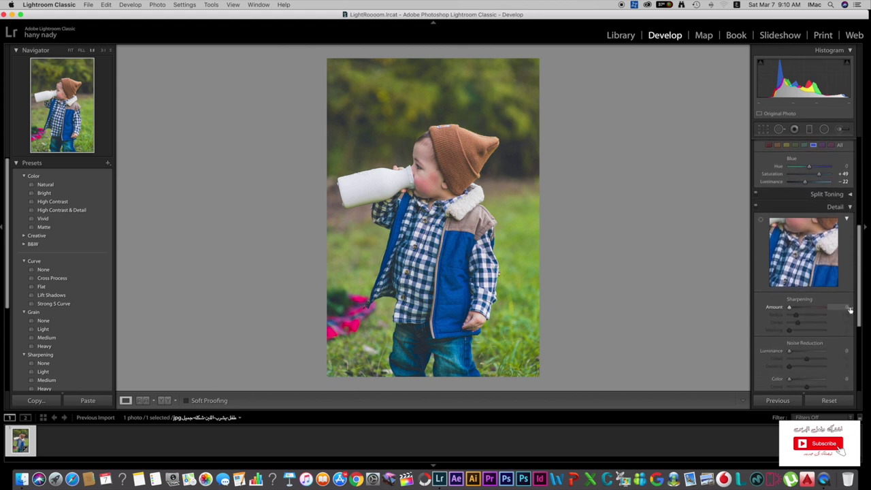
left_click_drag(790, 351, 802, 353)
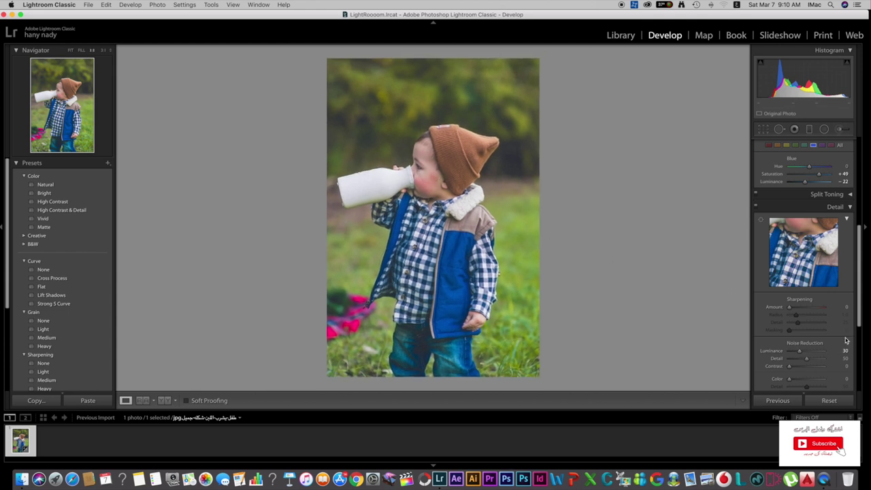
Add a dark Highlight Priority post-crop vignette with an amount of −31
left_click_drag(862, 309, 861, 364)
left_click(797, 302)
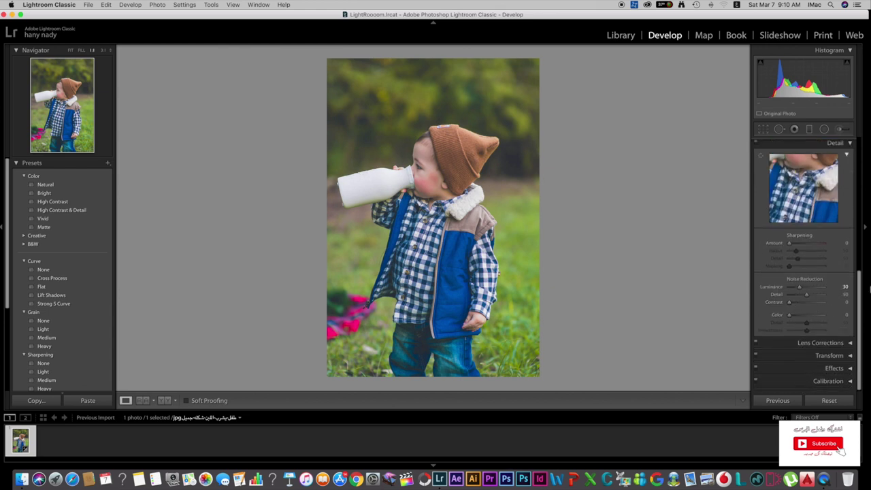
left_click(836, 370)
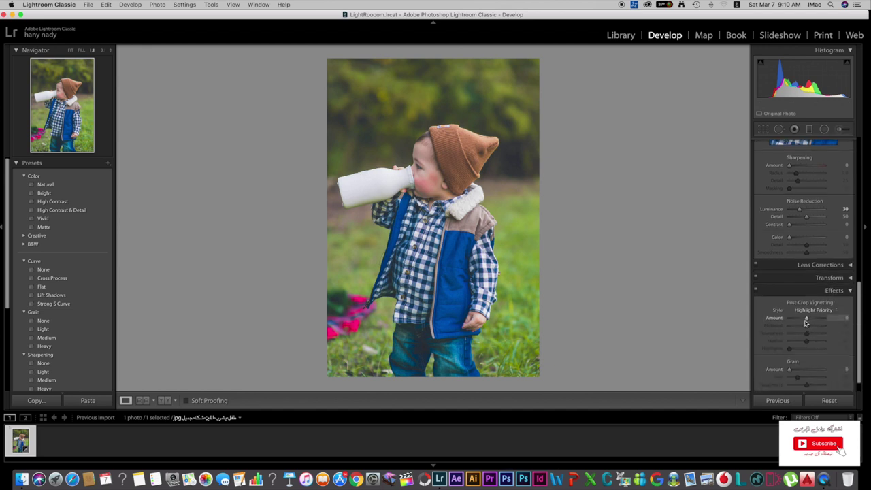
left_click_drag(807, 321, 801, 322)
left_click(417, 168)
left_click(416, 168)
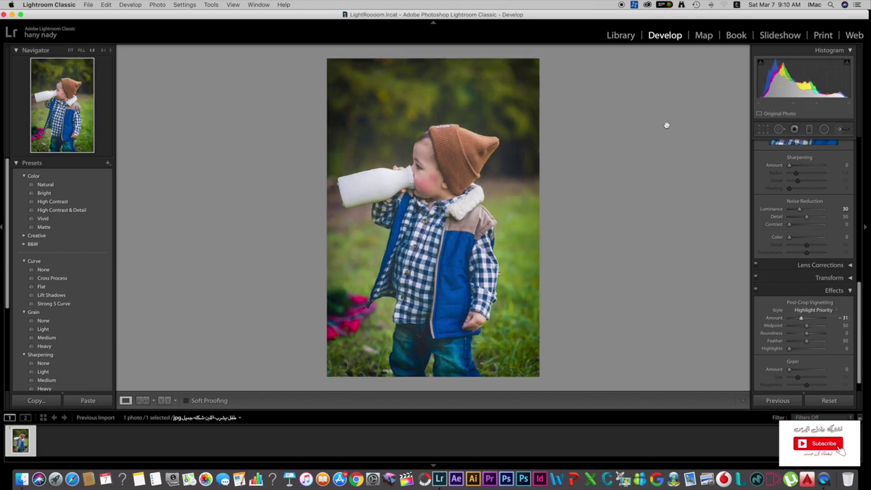
Brush a warm light adjustment over the photo's upper-left background, with Temp 100 and Exposure 1.36
left_click_drag(862, 282, 856, 128)
left_click(839, 130)
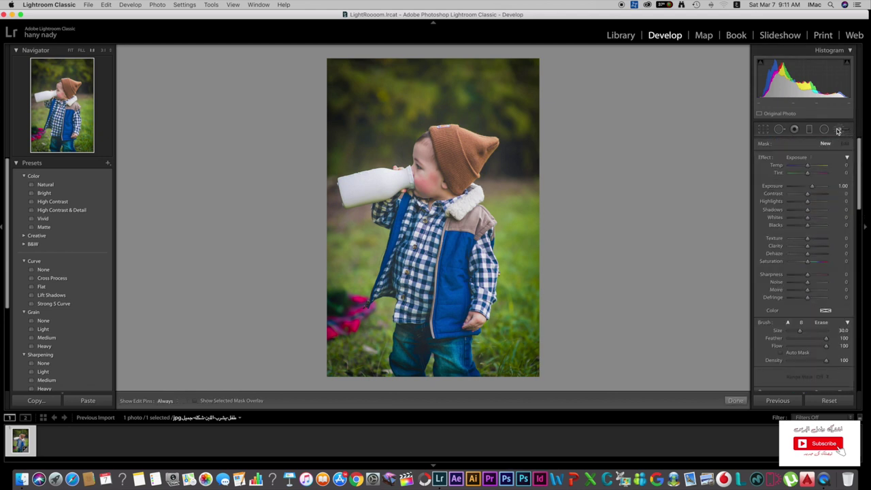
left_click(340, 80)
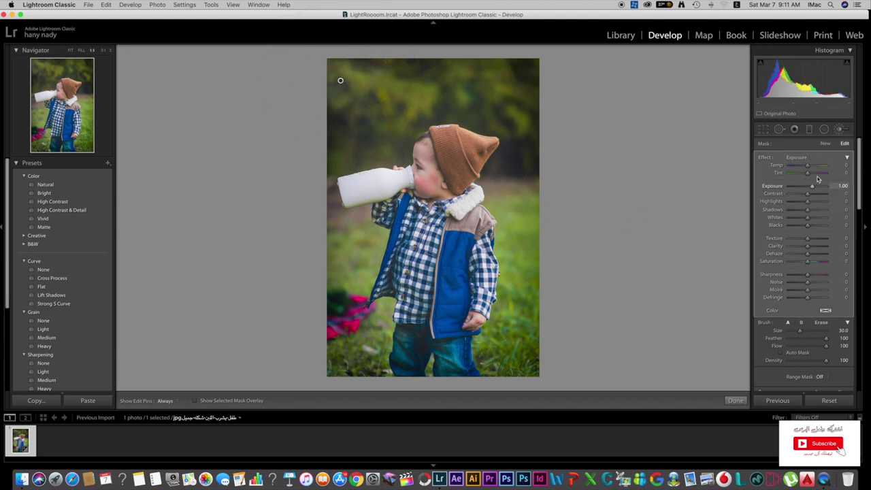
left_click_drag(808, 165, 827, 167)
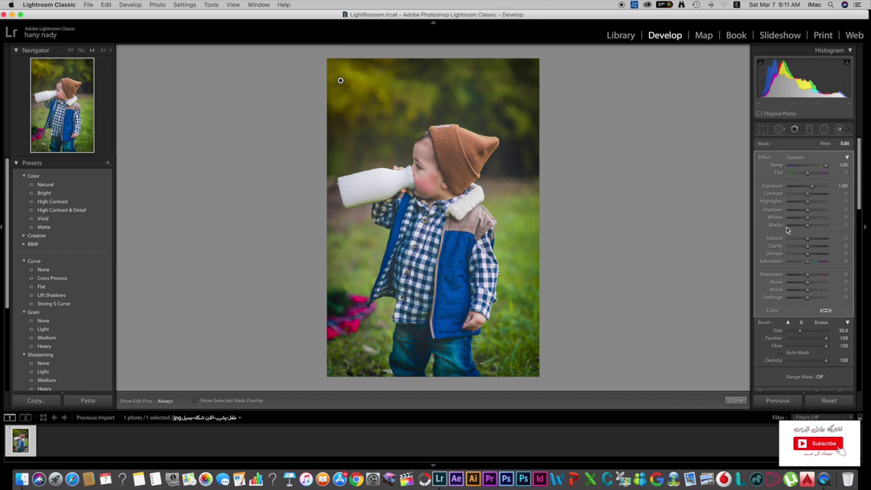
left_click_drag(812, 190, 814, 190)
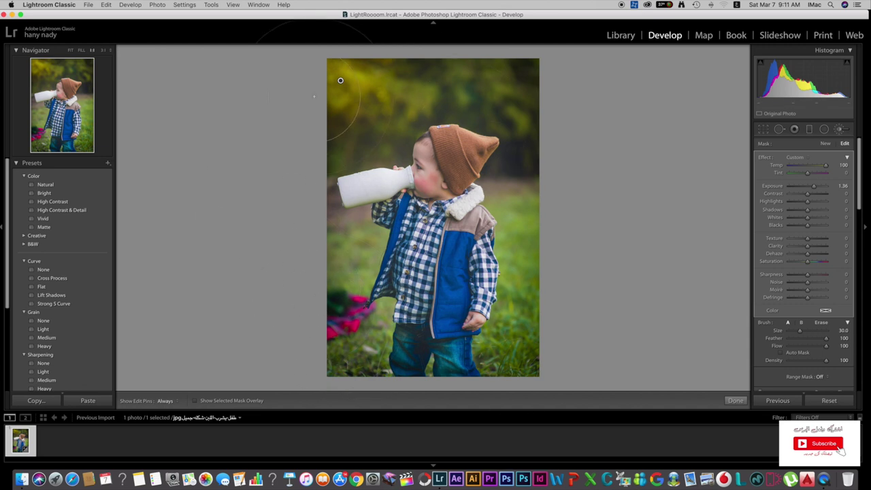
left_click(366, 101)
mouse_move(811, 175)
left_mouse_down()
mouse_move(790, 174)
mouse_move(809, 175)
left_mouse_up()
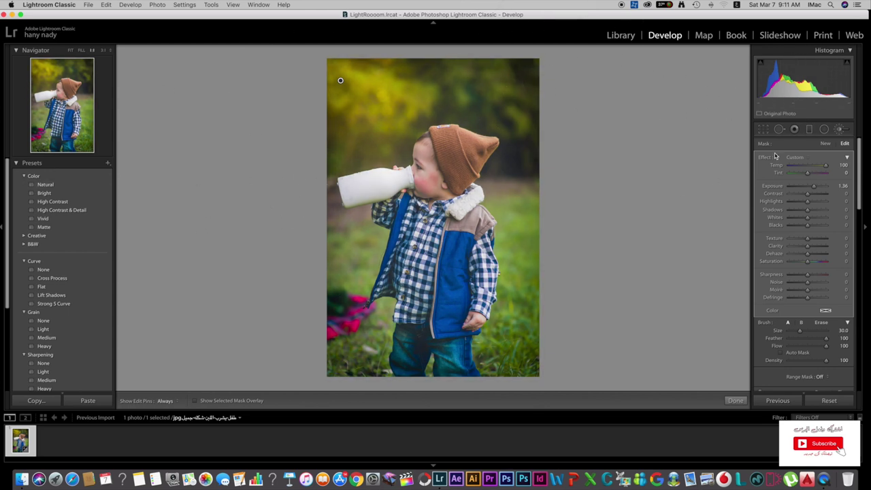
left_click(839, 130)
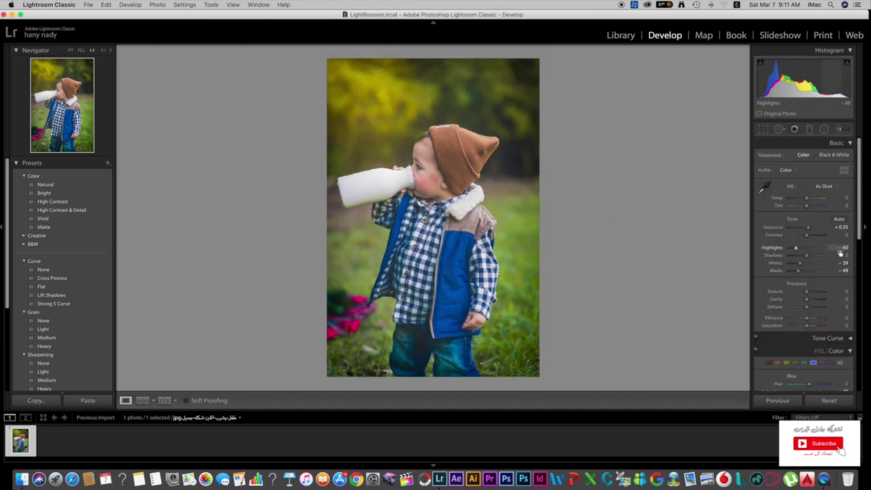
Raise the overall exposure to +1.00 and set the post-crop vignette amount to −49
left_click_drag(808, 228, 811, 230)
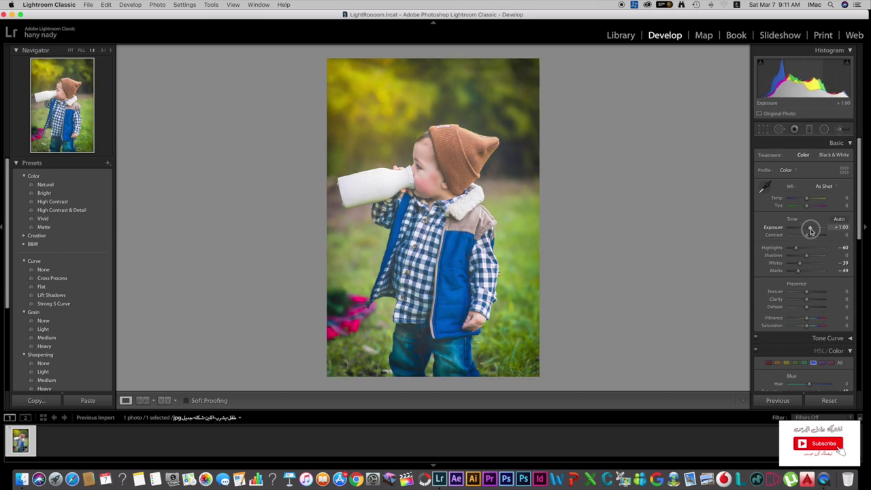
left_click_drag(861, 206, 864, 372)
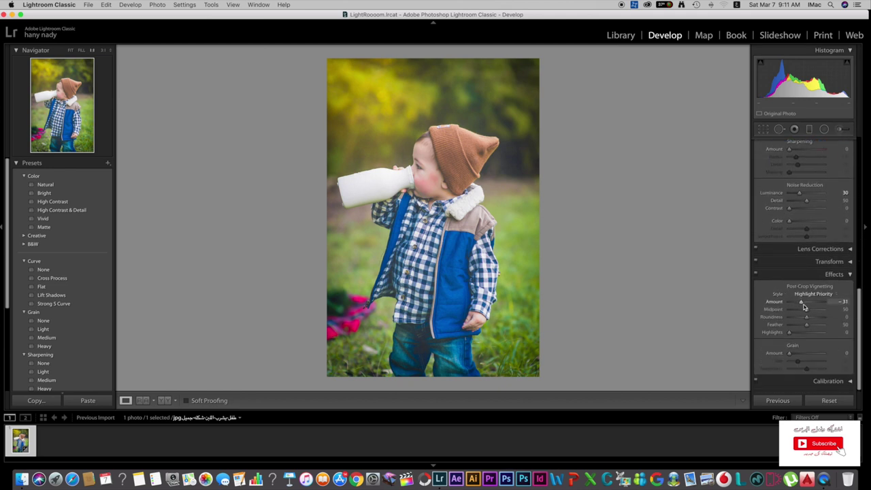
left_click_drag(804, 306, 799, 306)
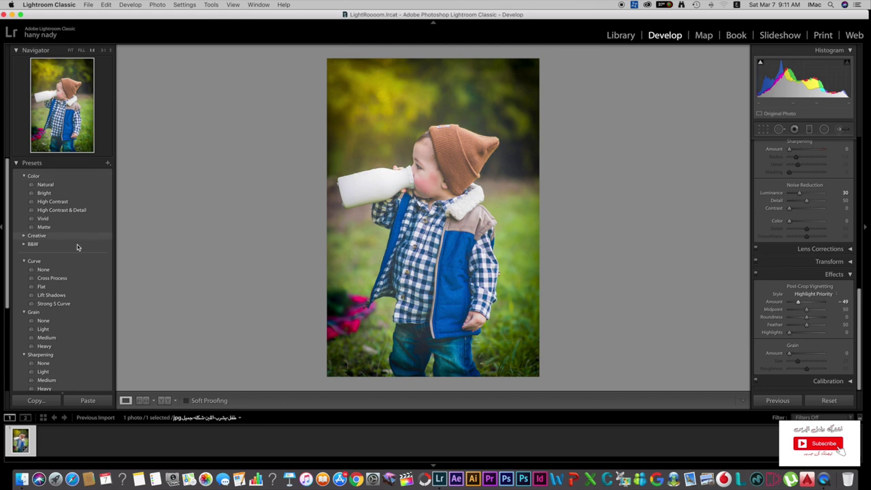
Compare the photo before and after editing in the side-by-side, split and stacked layouts, and return to the single-photo view
left_click(69, 279)
left_click(166, 402)
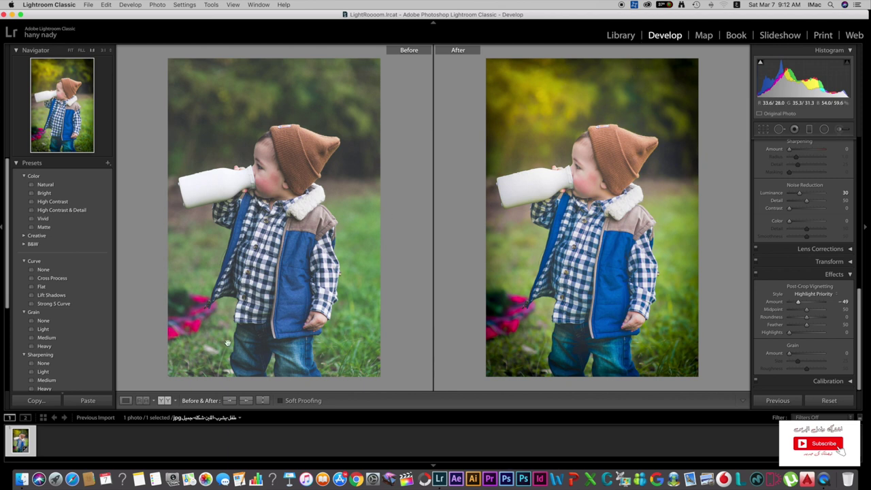
left_click(164, 400)
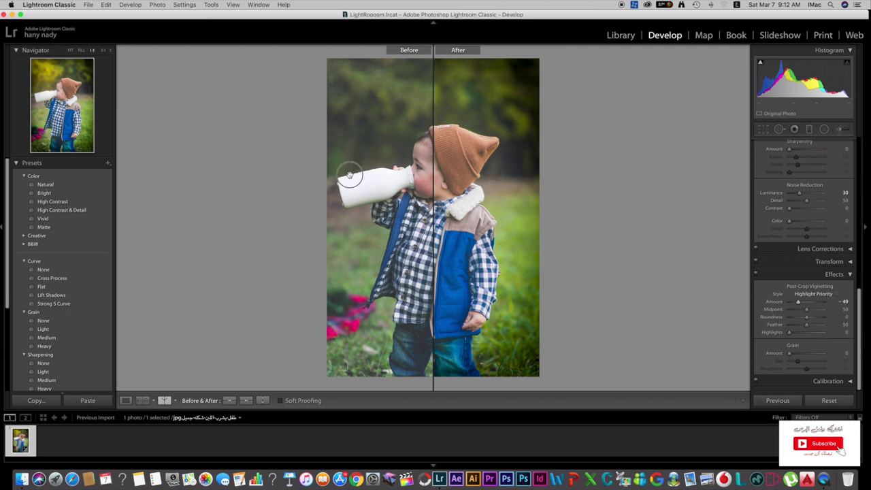
left_click(165, 402)
left_click_drag(483, 148, 495, 82)
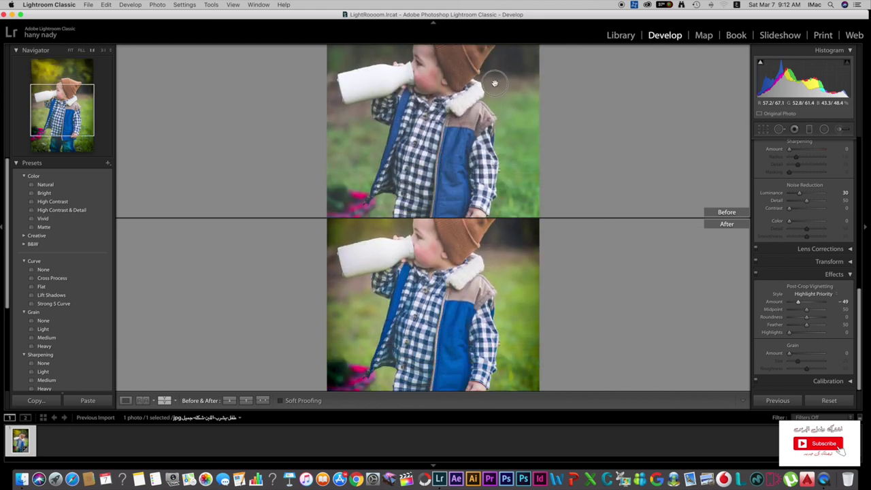
left_click(165, 401)
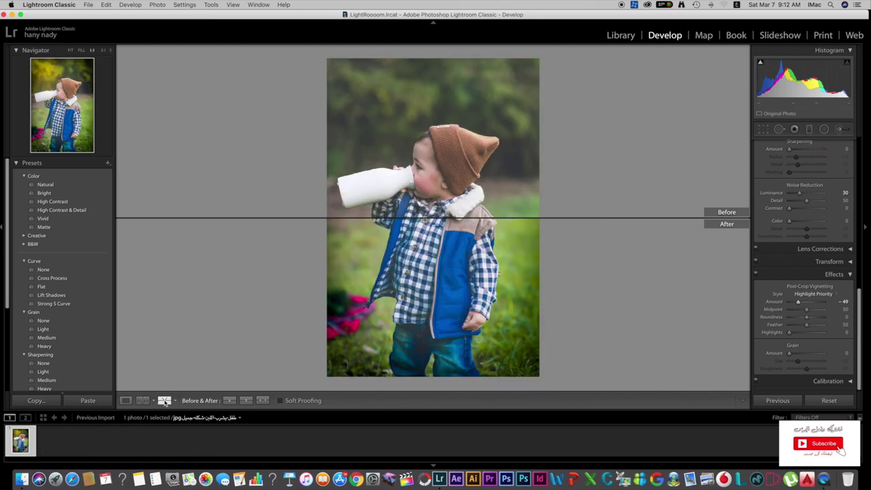
left_click(125, 401)
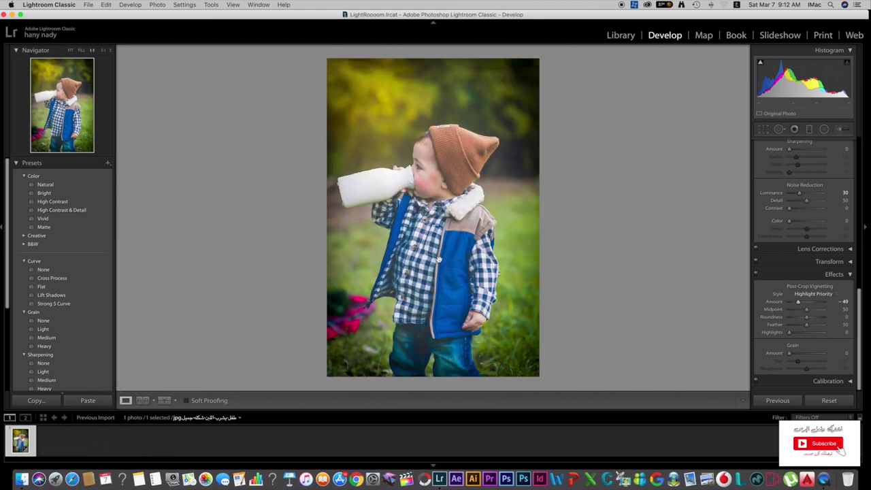
Examine the child's face, hat and the bottle in the edited photo at 3:1 zoom
left_click(518, 204)
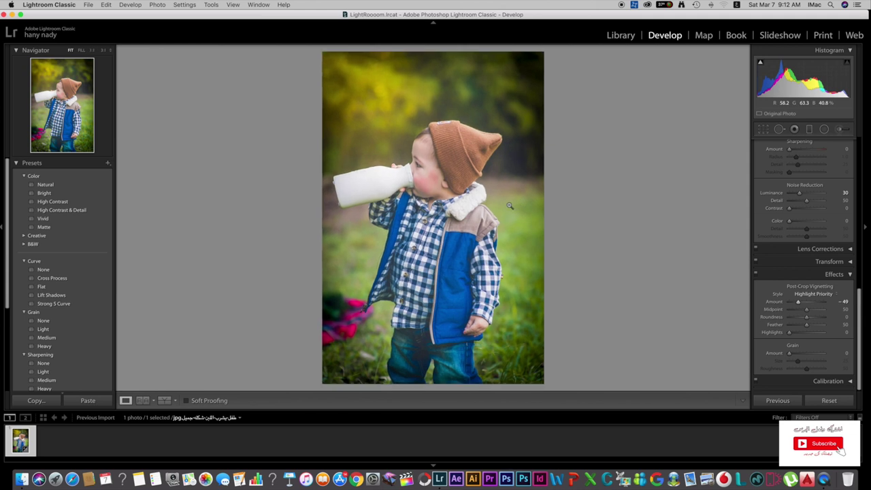
left_click(509, 206)
left_click(510, 204)
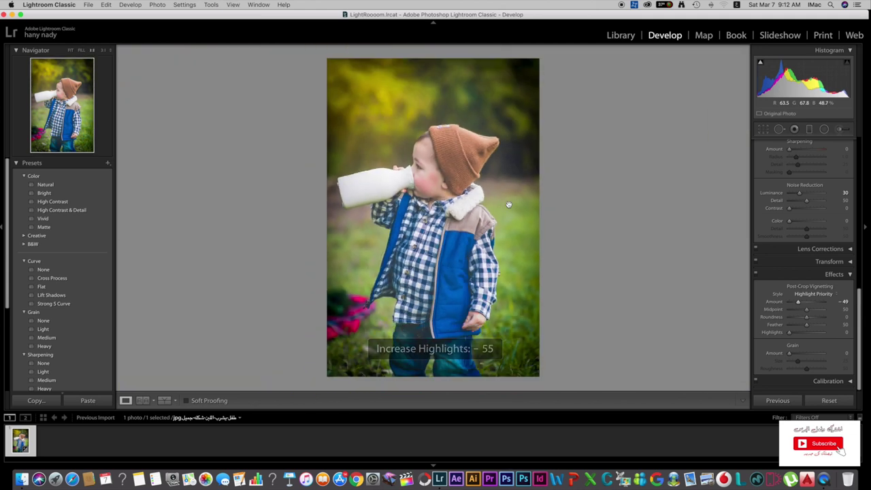
left_click(509, 204)
left_click_drag(561, 106, 552, 292)
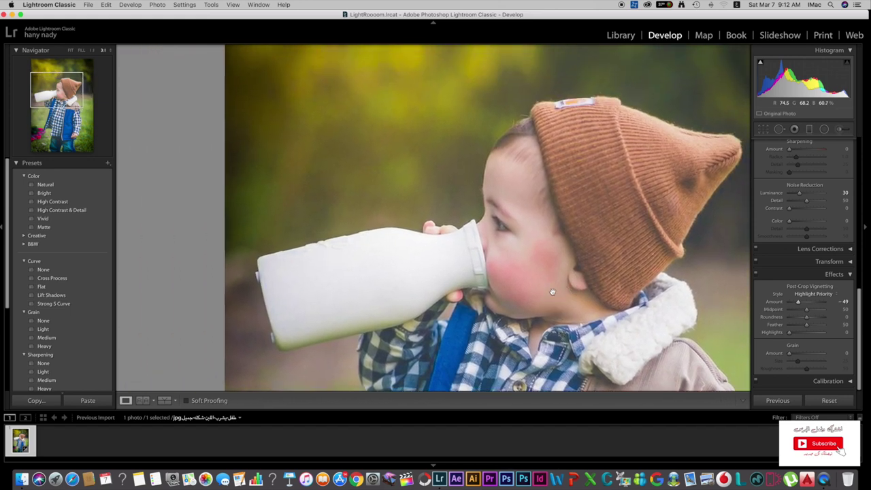
Compare the enlarged photo before and after editing in the top/bottom split layout, and return to the whole photo in single view
left_click(164, 400)
left_click_drag(541, 143, 521, 156)
left_click_drag(486, 187, 439, 241)
key("Home")
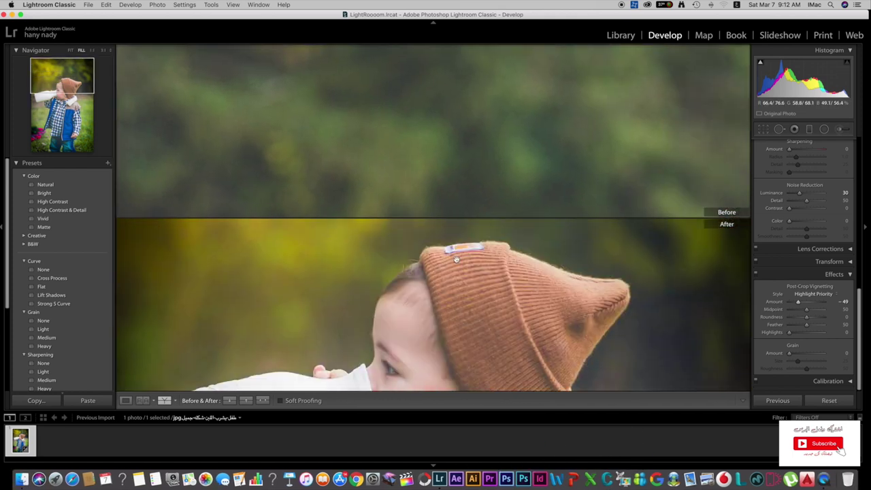
left_click(125, 401)
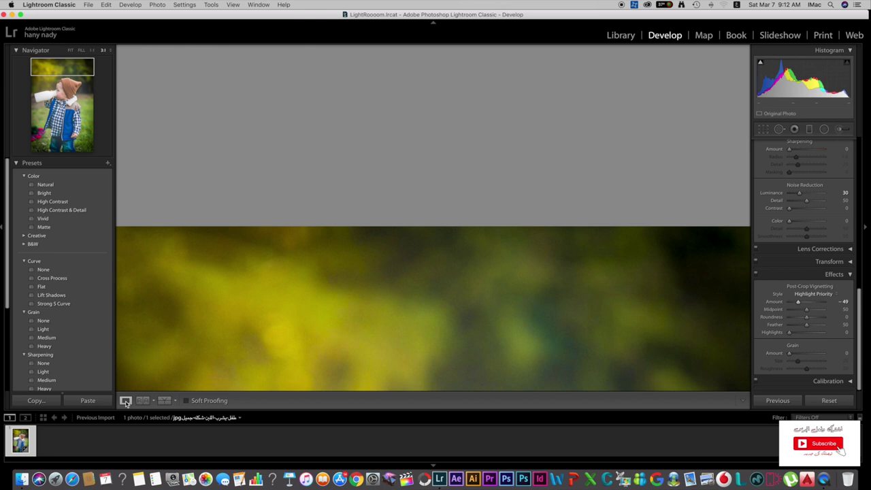
key("z")
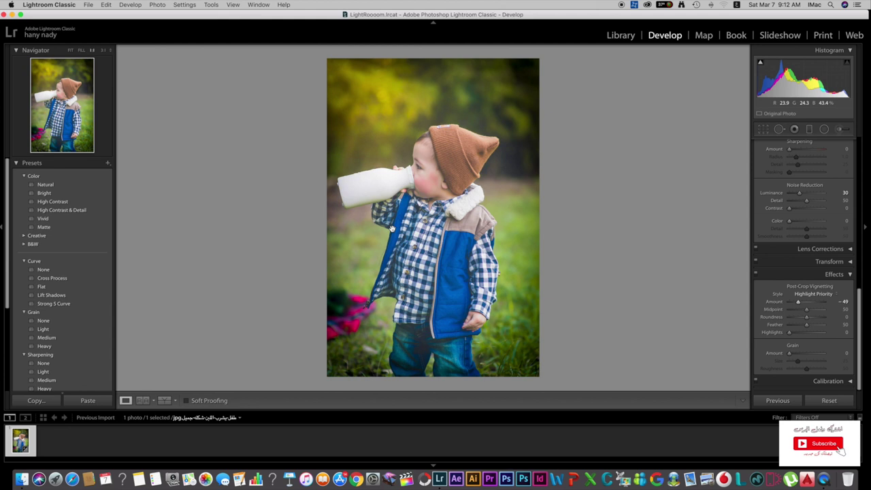
left_click(11, 14)
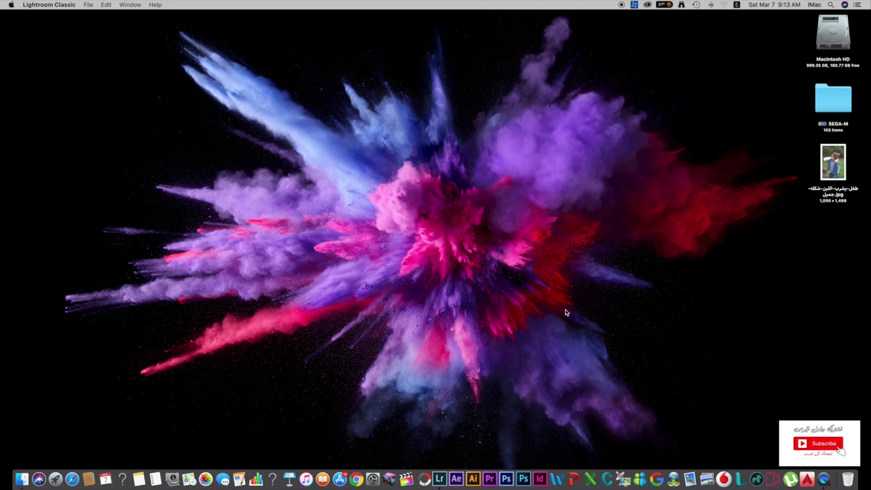
left_click(355, 478)
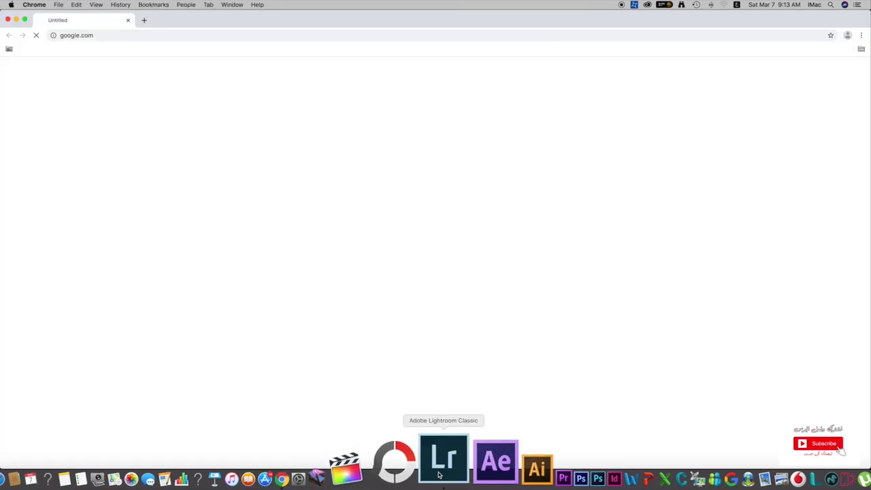
left_click(450, 455)
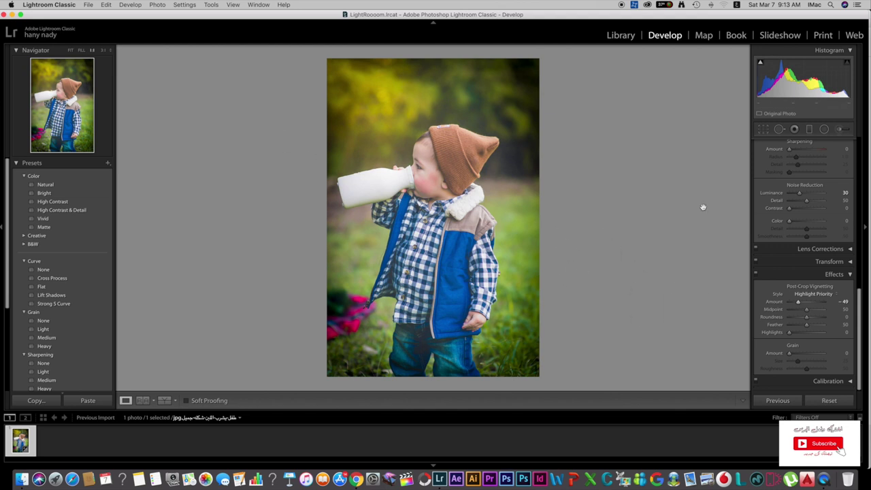
left_click_drag(860, 337, 857, 187)
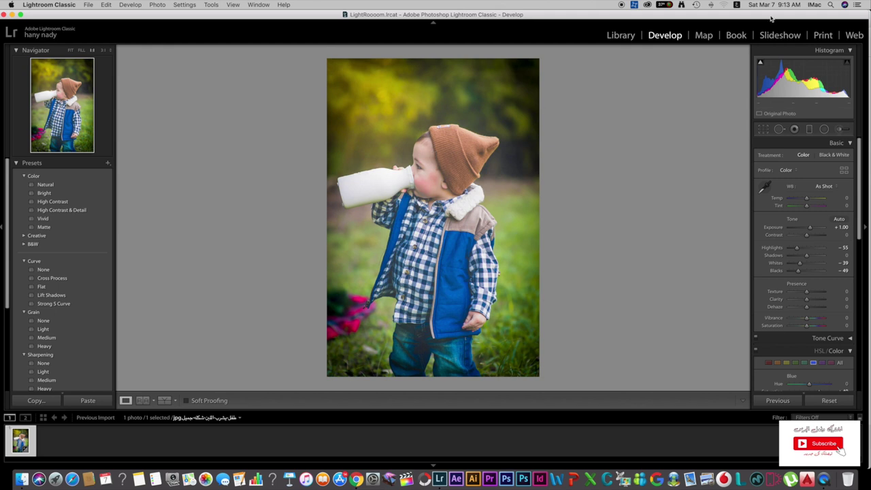
left_click_drag(860, 190, 843, 352)
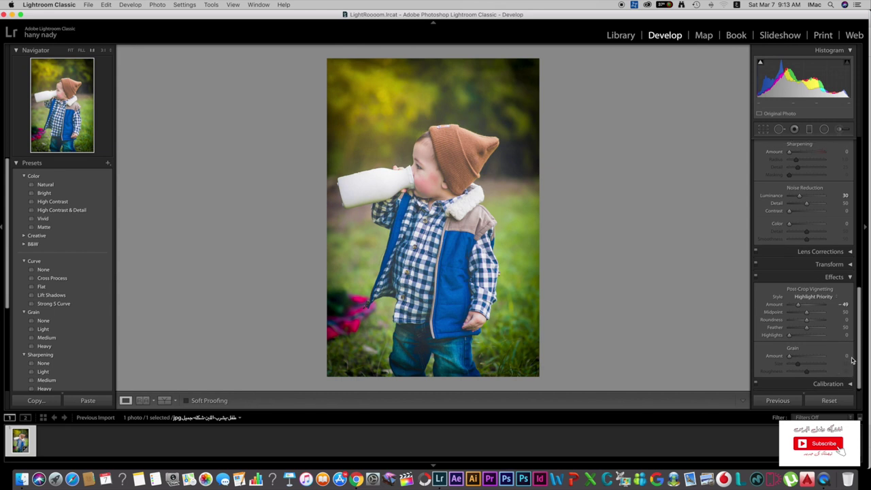